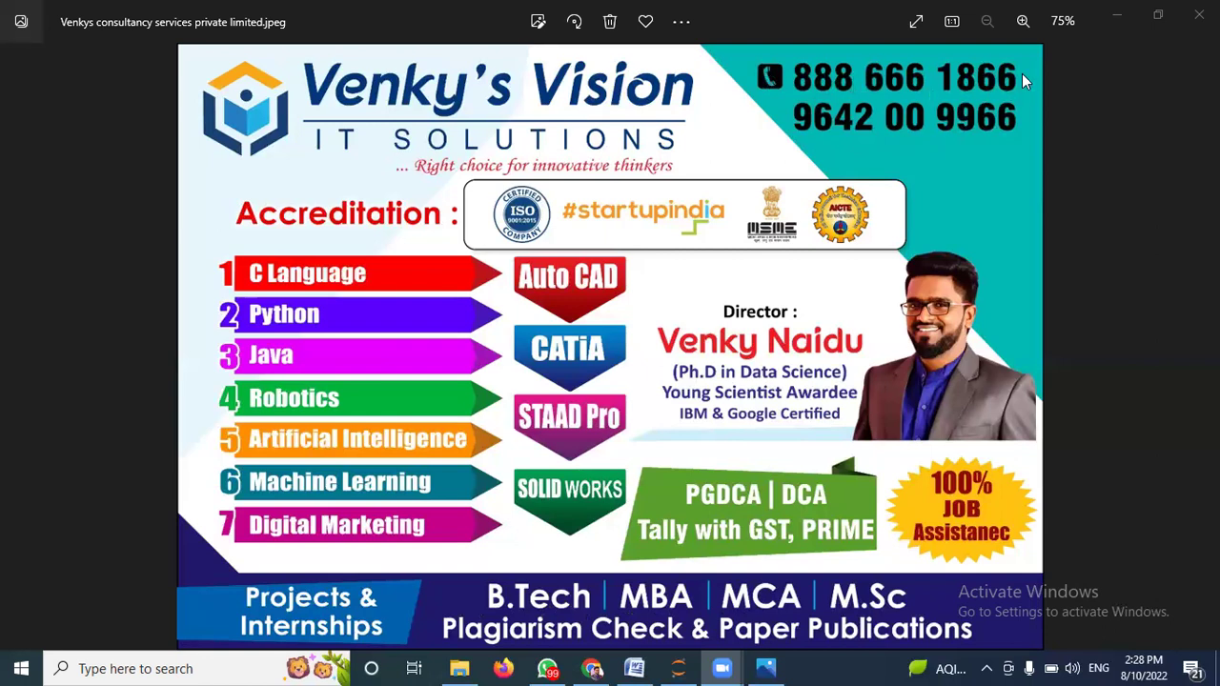
# - Minimize Photos and File Explorer, then launch Google Chrome from the Start menu
pyautogui.click(1117, 14)
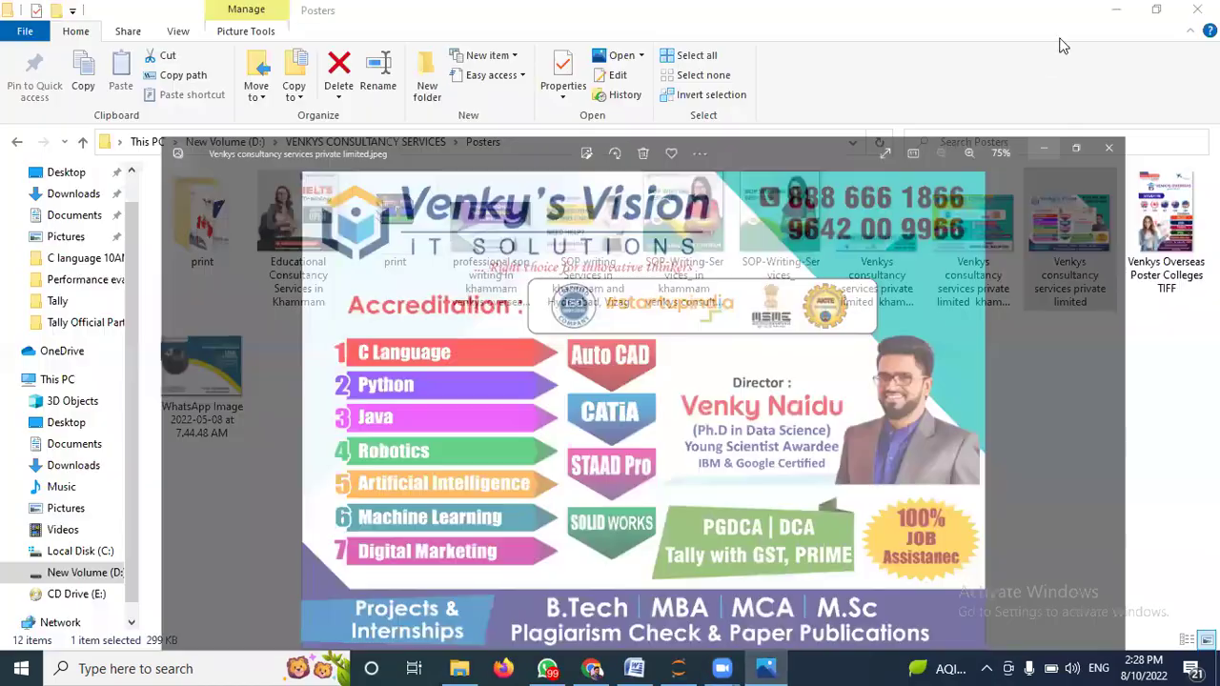
pyautogui.click(1117, 11)
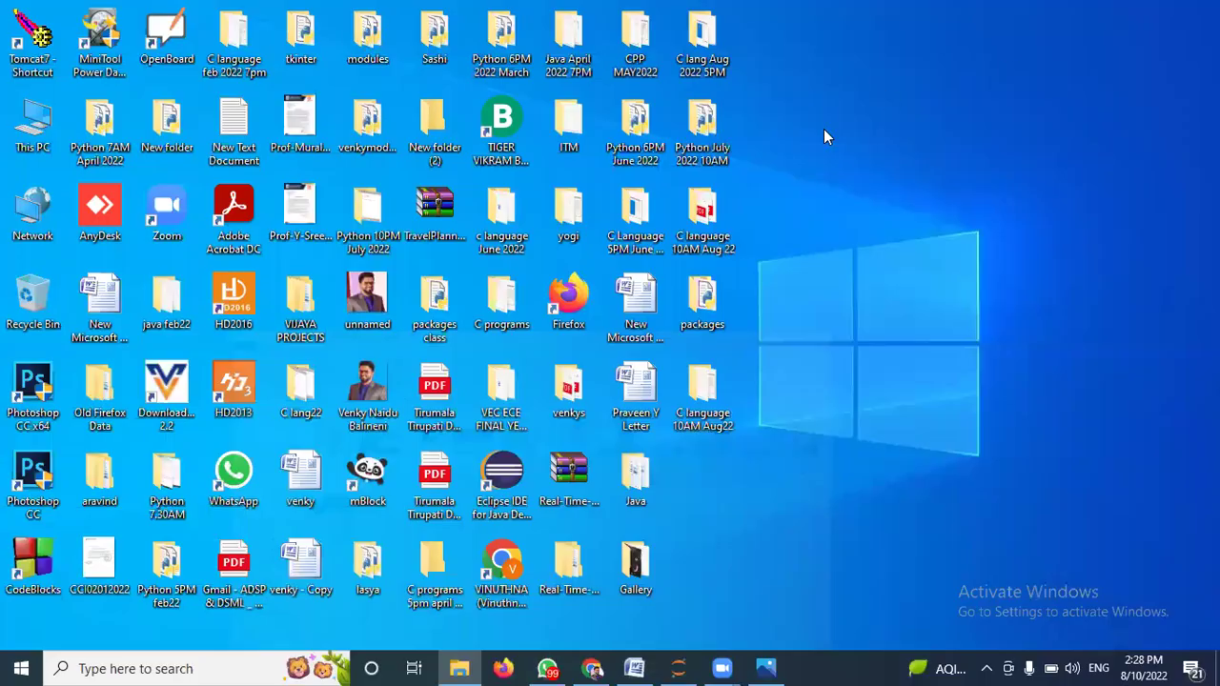
pyautogui.click(21, 668)
pyautogui.click(340, 581)
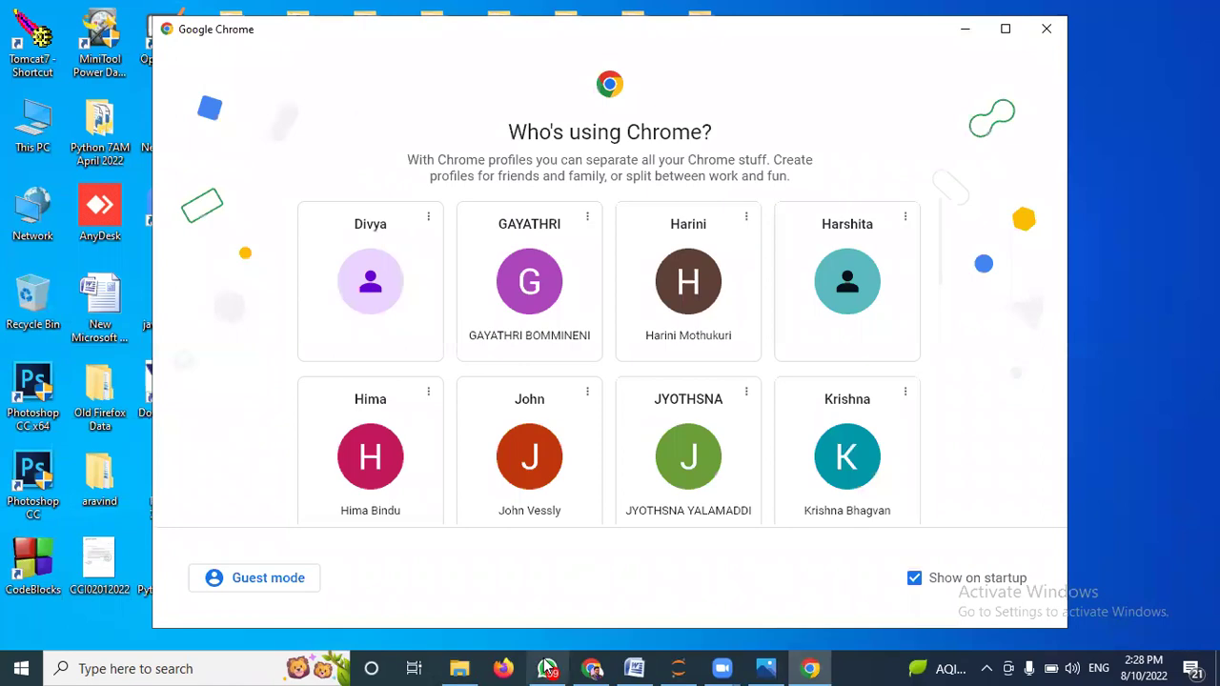
pyautogui.click(590, 667)
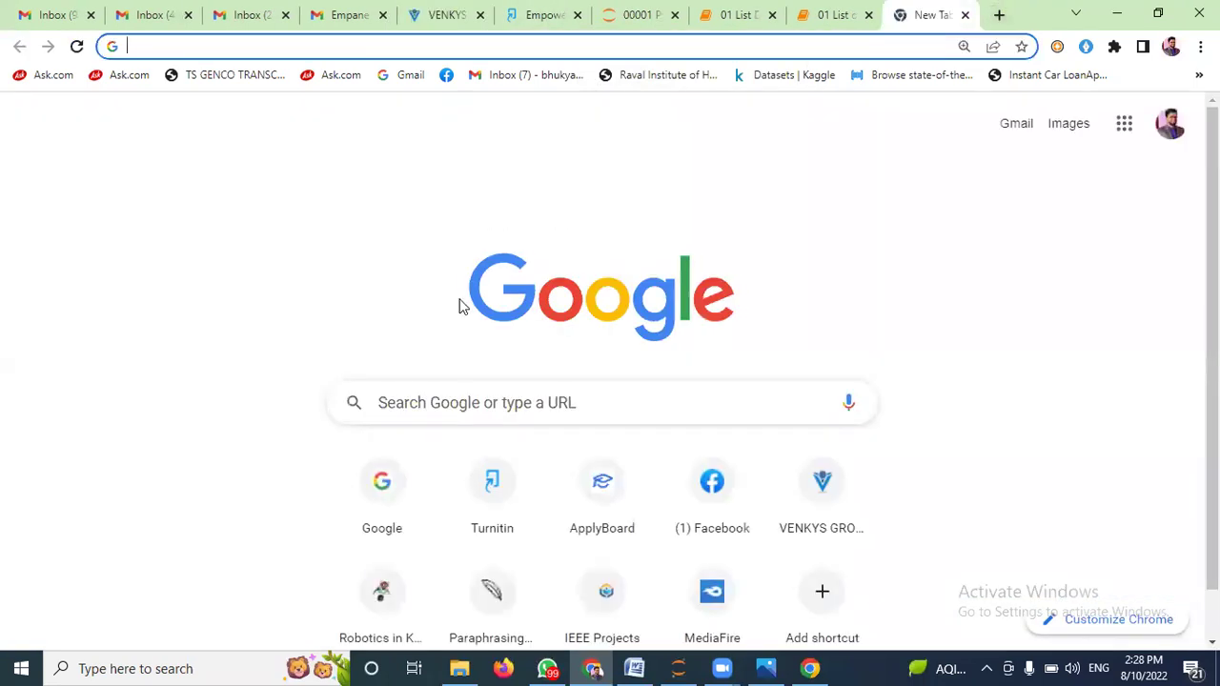
# - Search Google for 'anydesk'
pyautogui.click(445, 393)
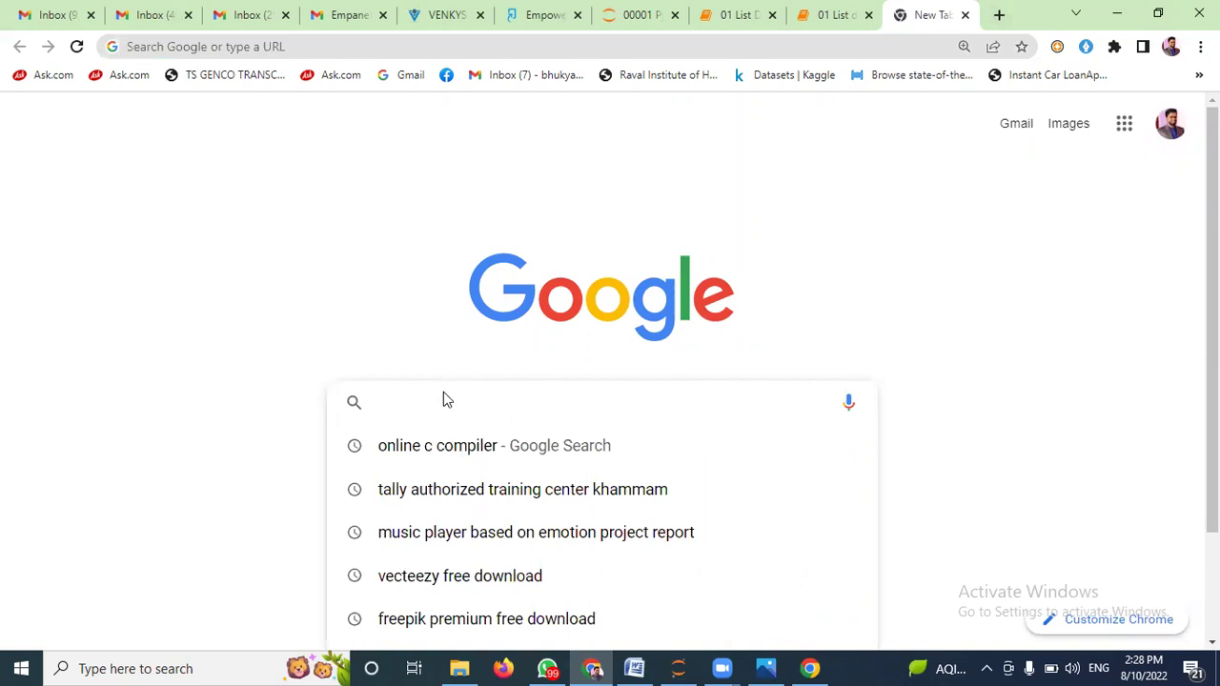
pyautogui.write('anydee')
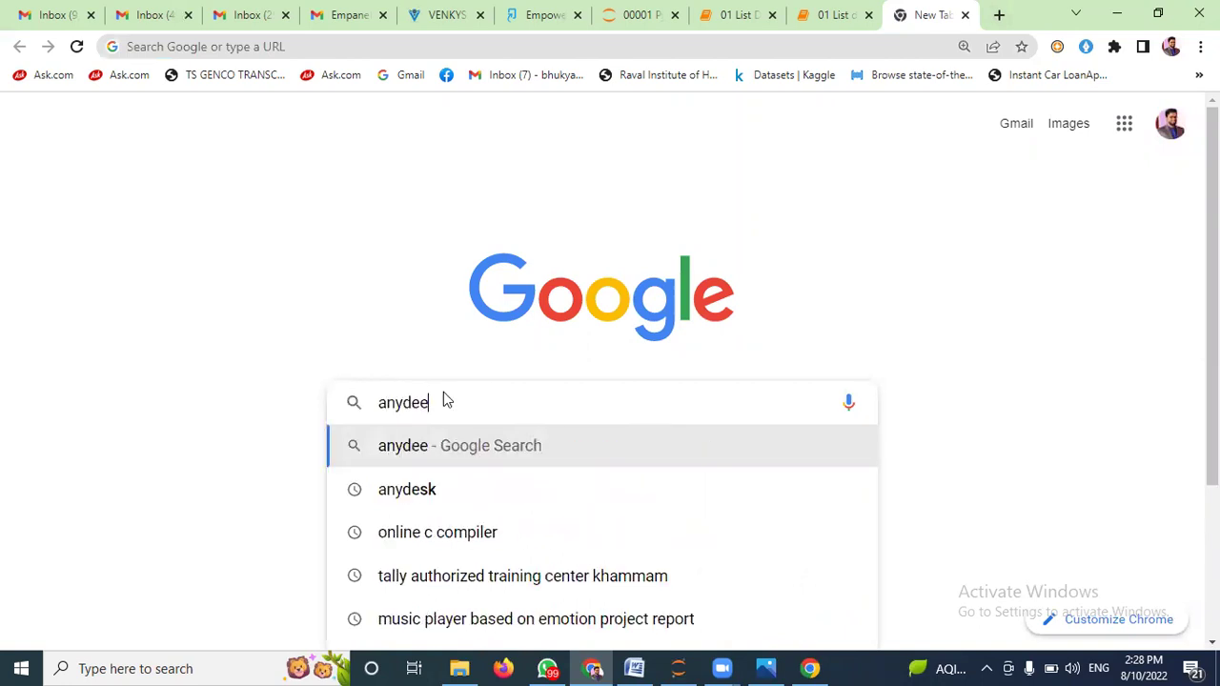
pyautogui.write('s')
pyautogui.press('BackSpace')
pyautogui.press('BackSpace')
pyautogui.write('s')
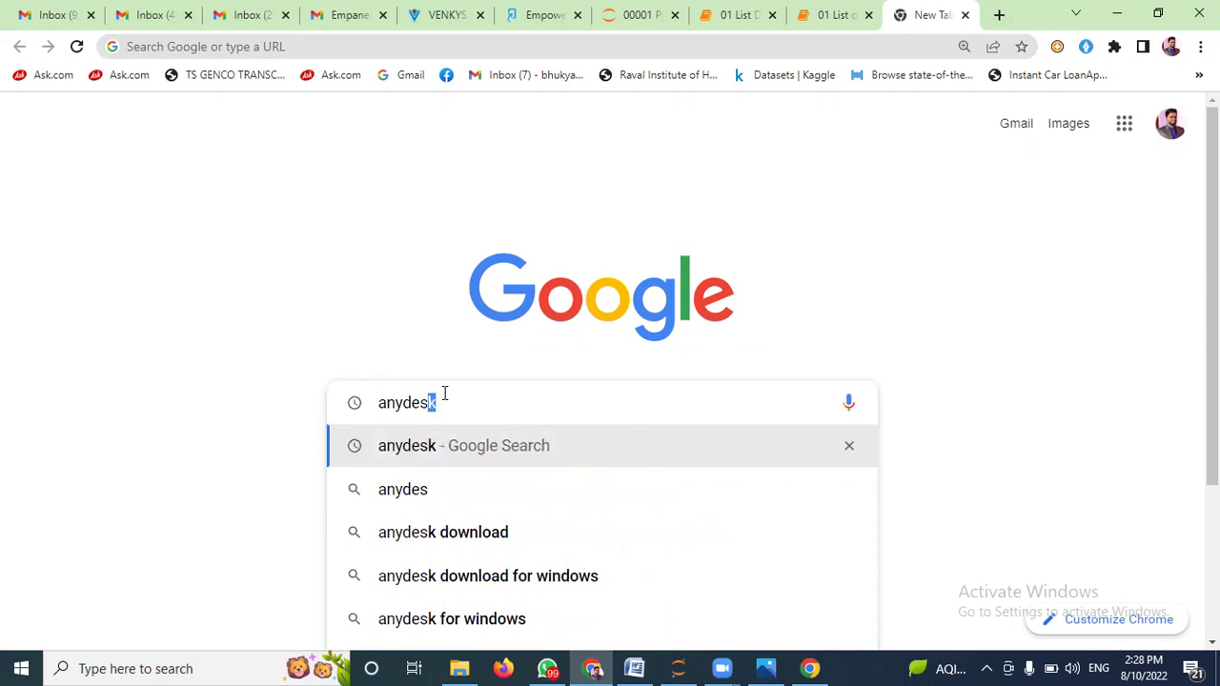
pyautogui.write('k')
pyautogui.press('Return')
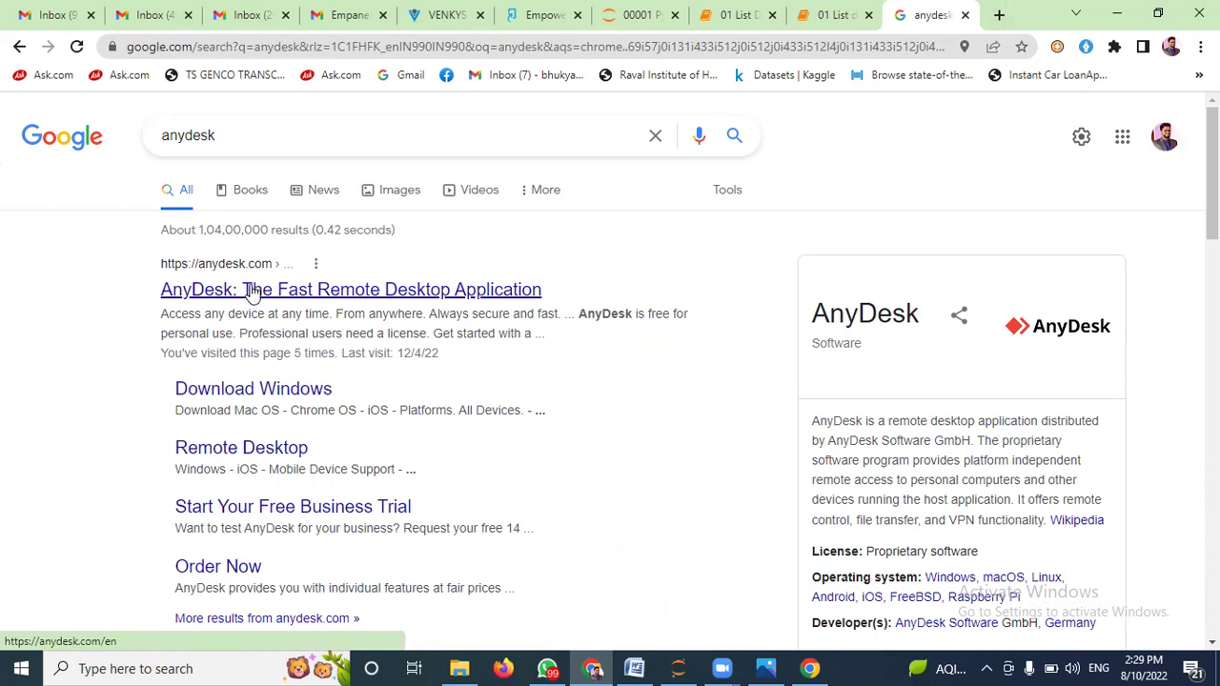
# - Go to anydesk.com and download the AnyDesk.exe Windows installer
pyautogui.click(253, 290)
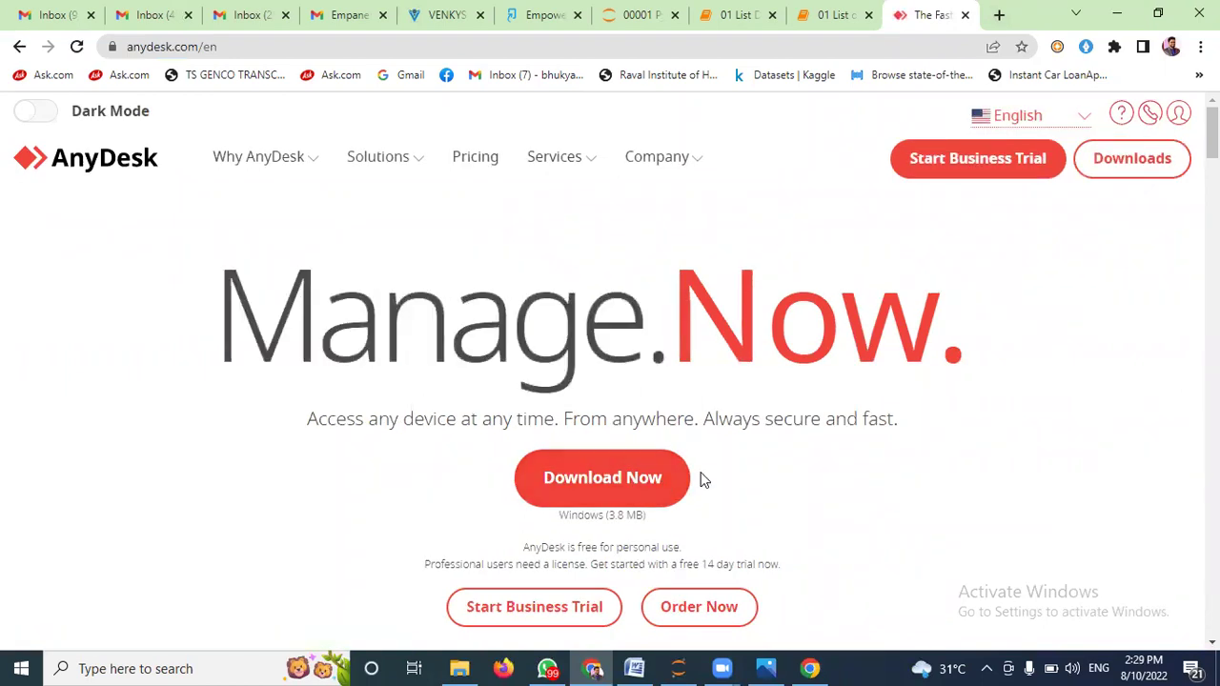
pyautogui.scroll(-1, 702, 480)
pyautogui.scroll(-1, 701, 480)
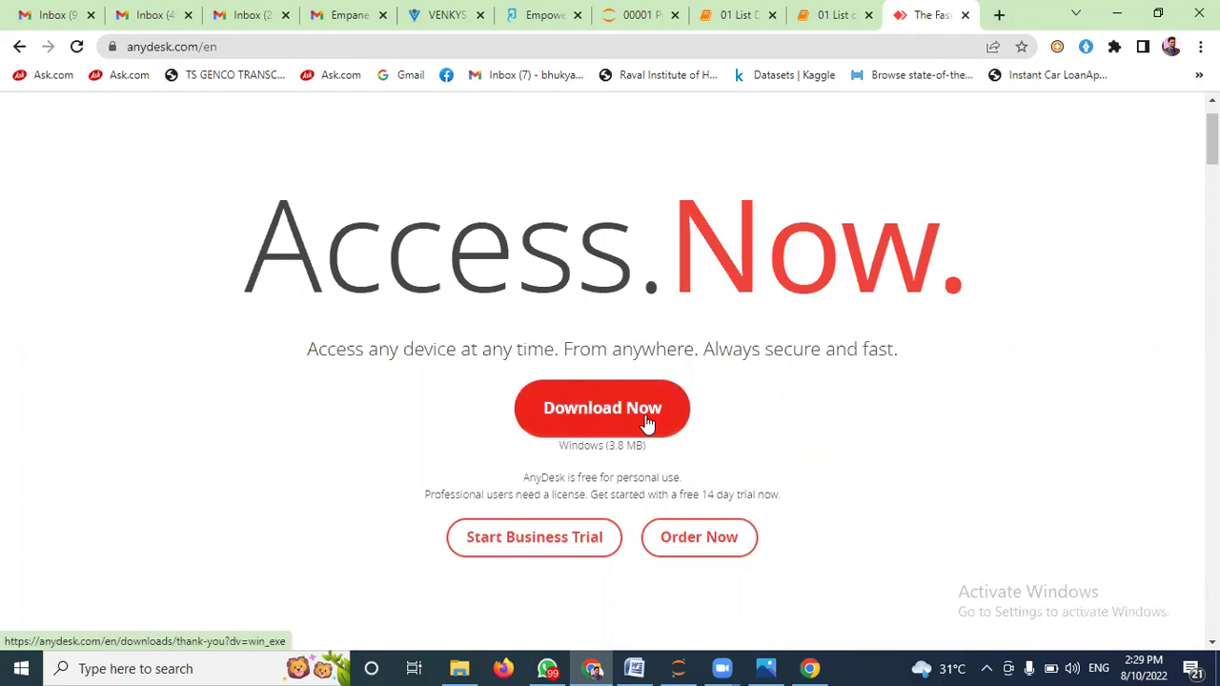
pyautogui.click(634, 417)
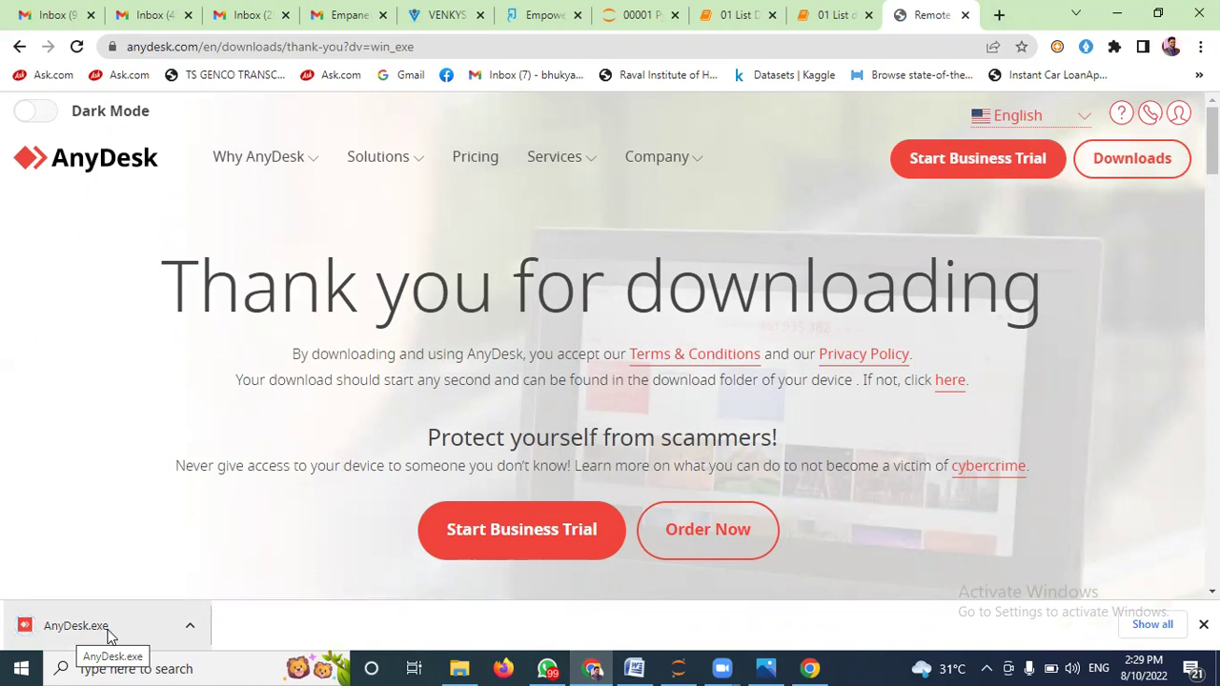
# - Open the downloaded AnyDesk.exe from Chrome and allow it to run
pyautogui.click(189, 626)
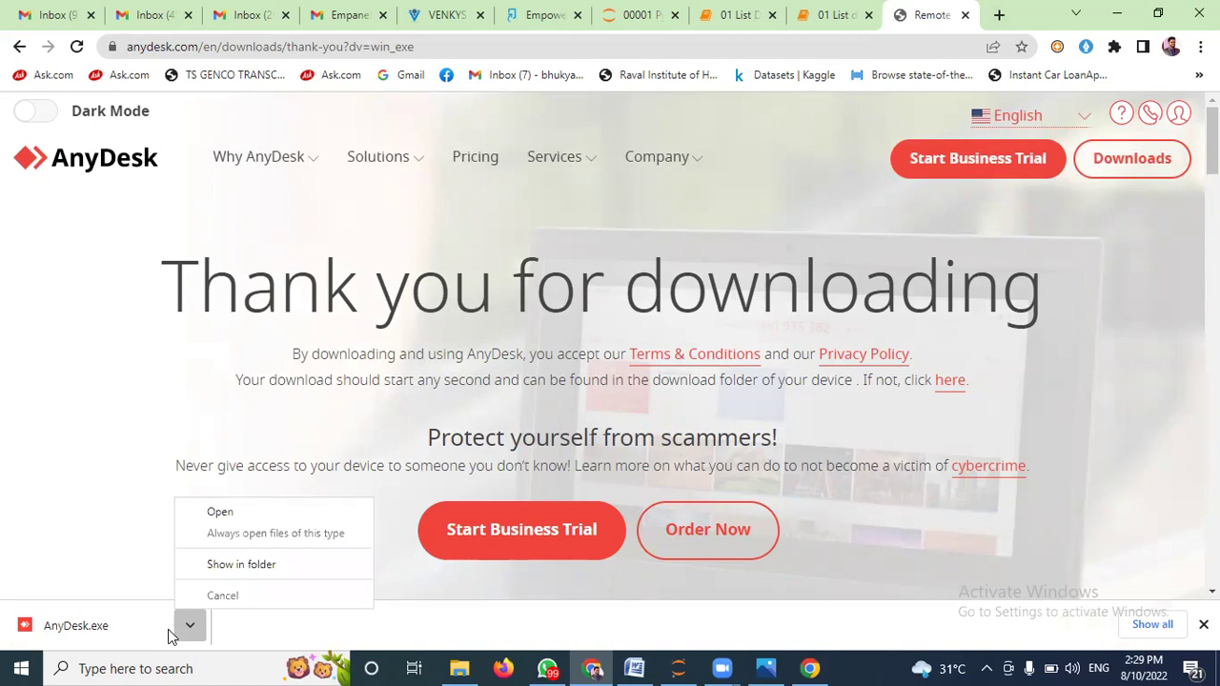
pyautogui.click(78, 630)
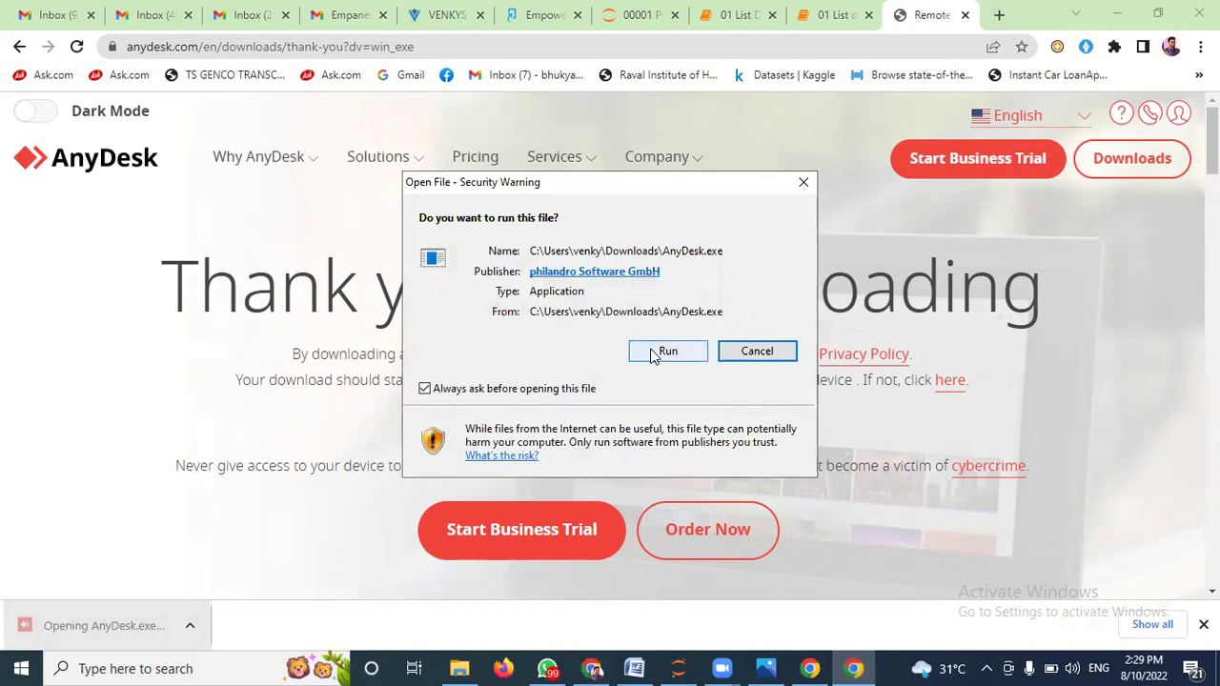
pyautogui.click(652, 353)
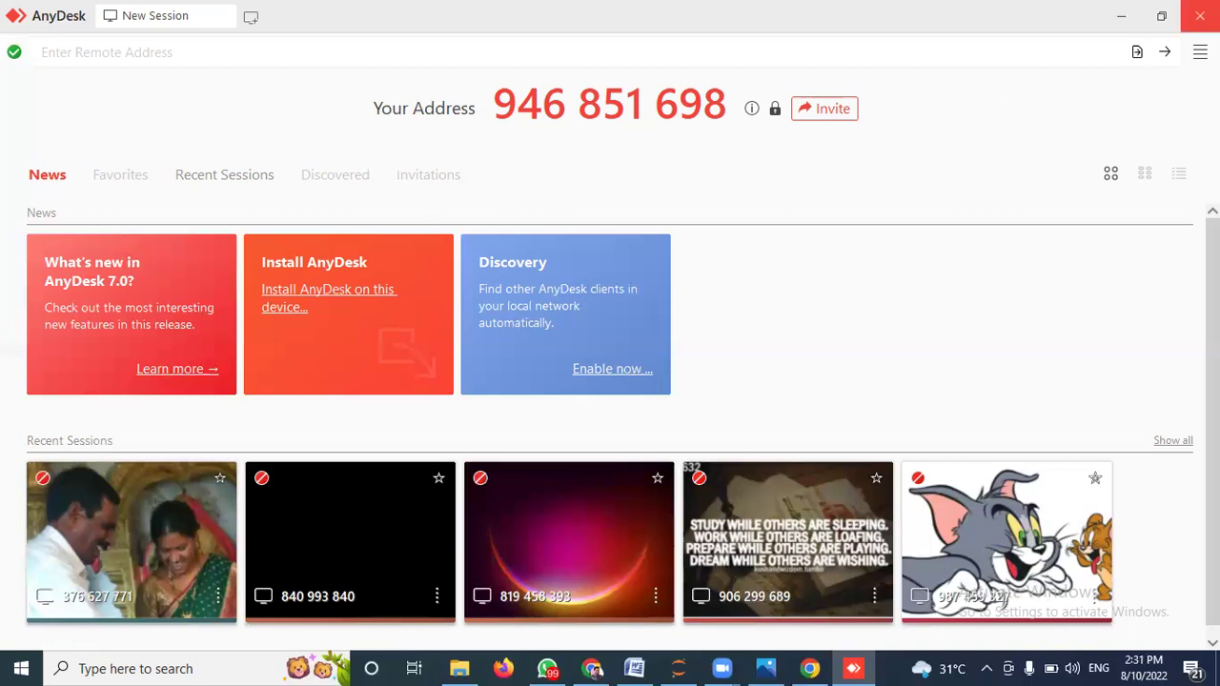
# - Close the AnyDesk window
pyautogui.click(1200, 15)
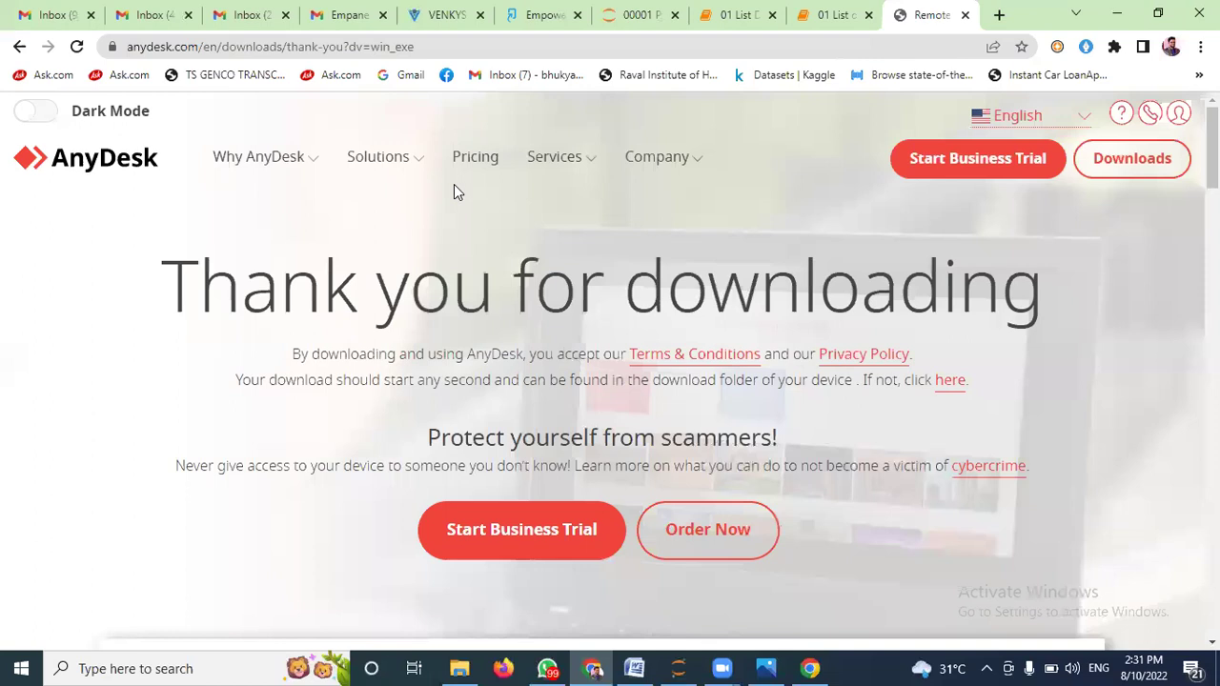
# - Relaunch AnyDesk.exe through Windows Search for 'anydesk'
pyautogui.click(117, 666)
pyautogui.write('any')
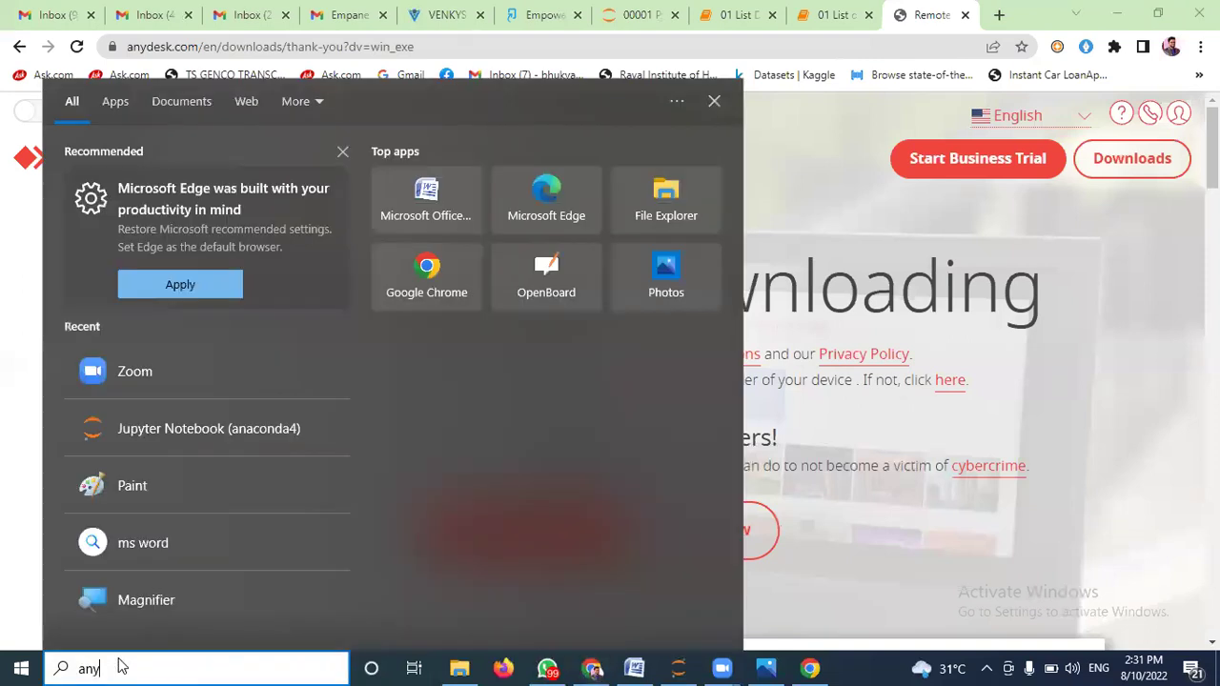
pyautogui.write('desk')
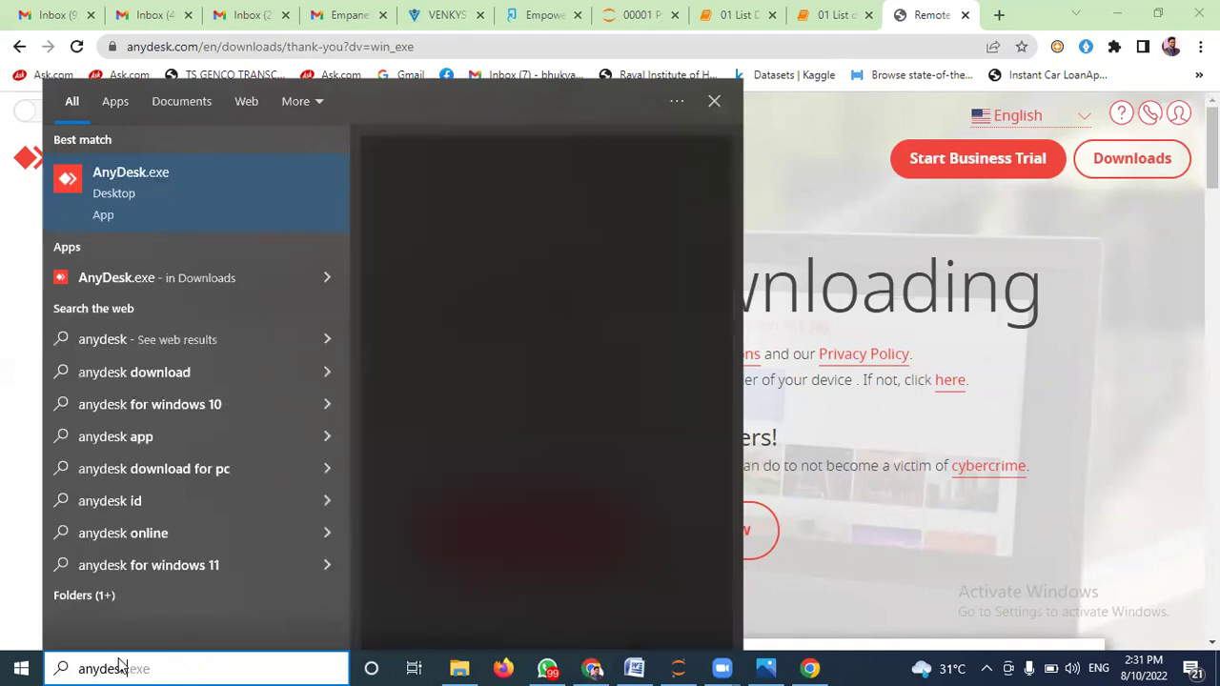
pyautogui.click(124, 184)
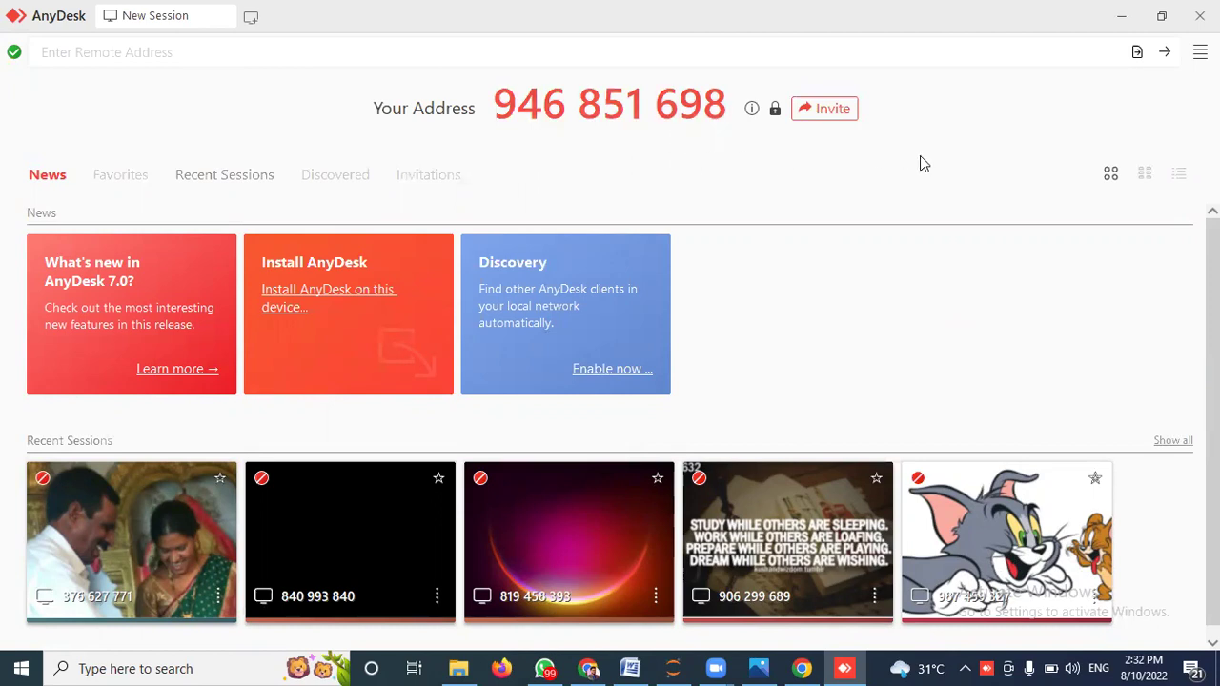
pyautogui.scroll(-2, 940, 169)
pyautogui.scroll(2, 902, 199)
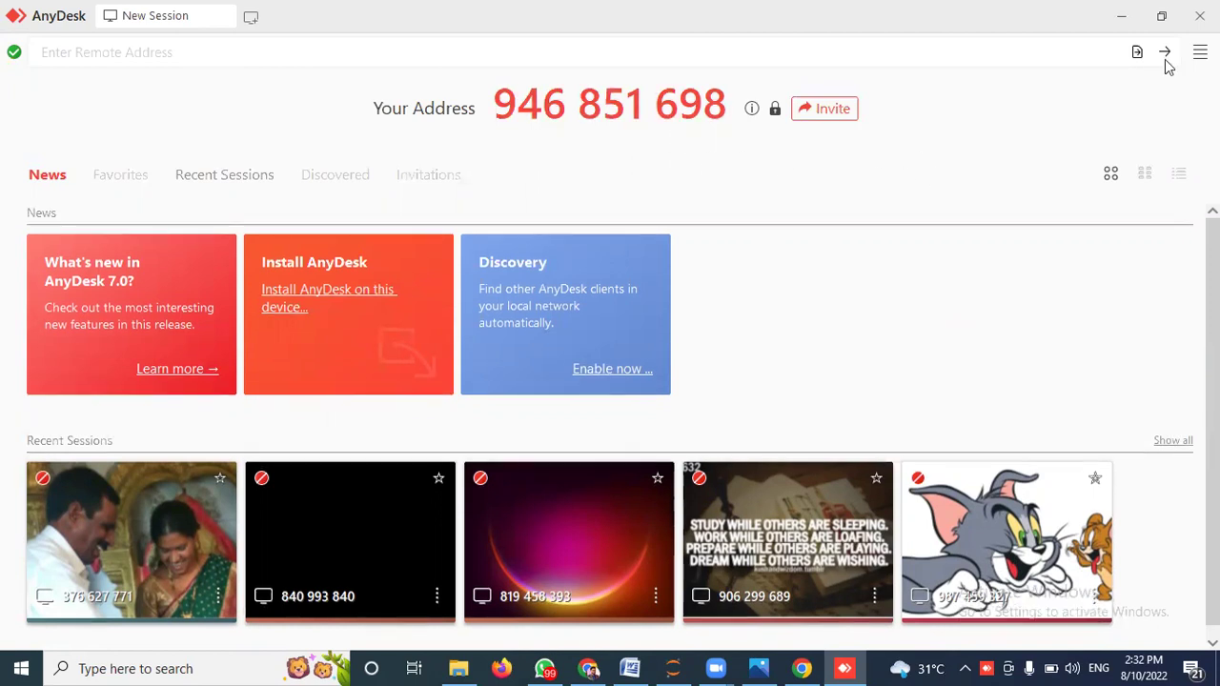